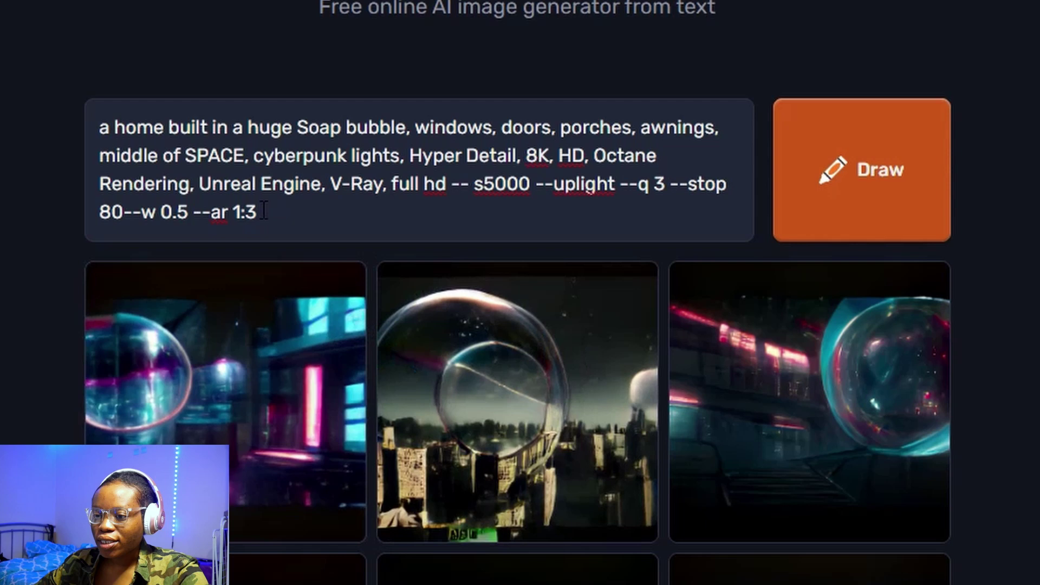
left_click_drag(262, 213, 105, 114)
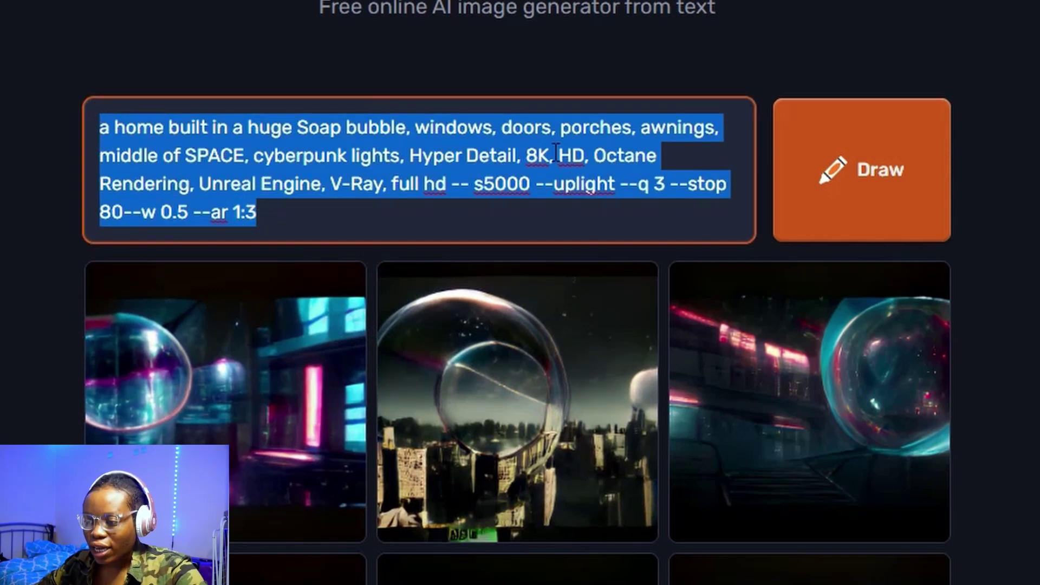
left_click(150, 155)
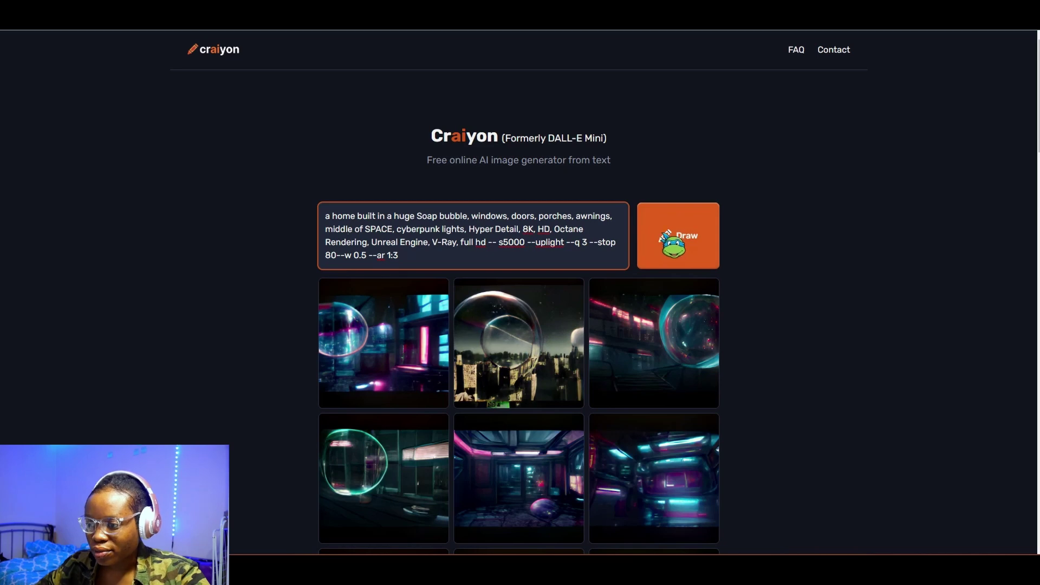
- Draw a fresh Craiyon set from the soap-bubble prompt and step through the results enlarged
left_click(664, 236)
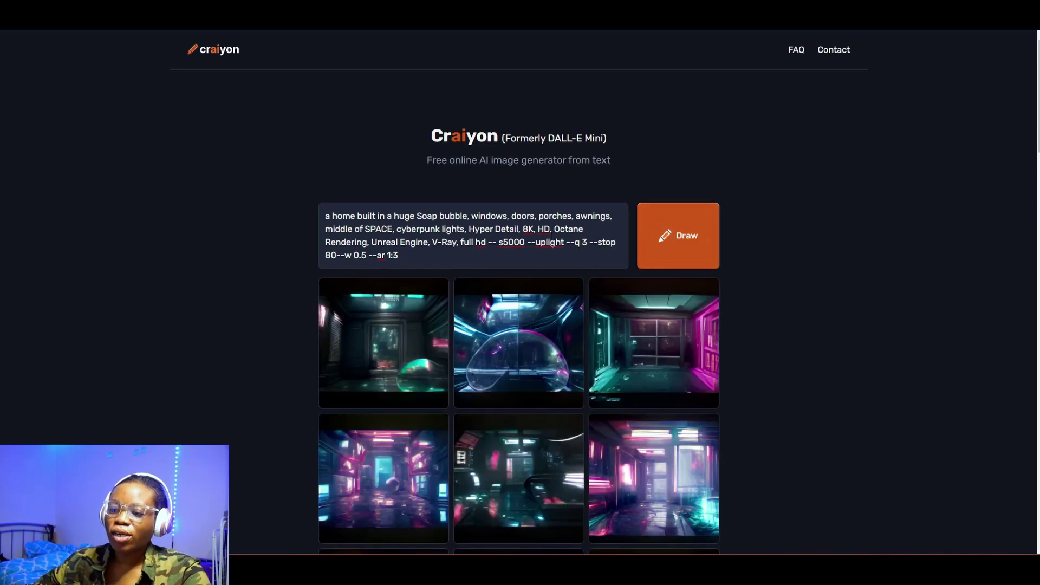
left_click(420, 346)
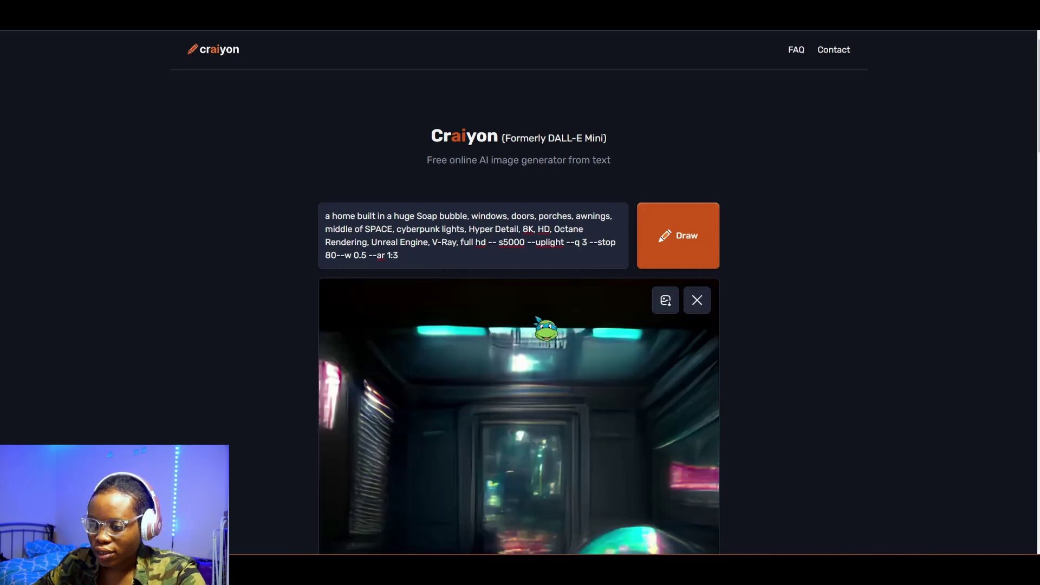
scroll(546, 329, "down", 3)
scroll(585, 341, "down", 1)
scroll(621, 353, "up", 1)
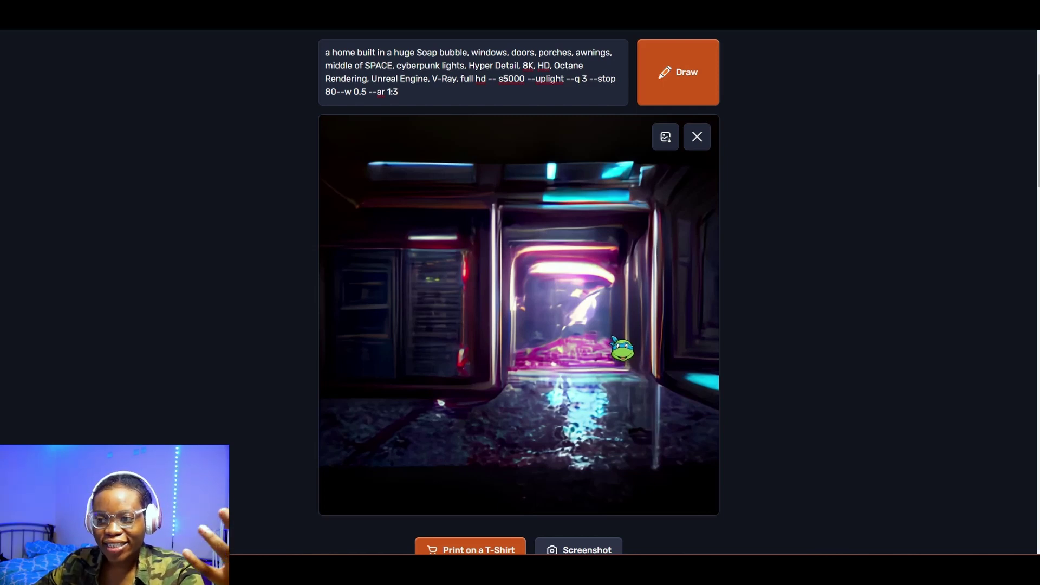
key("Right")
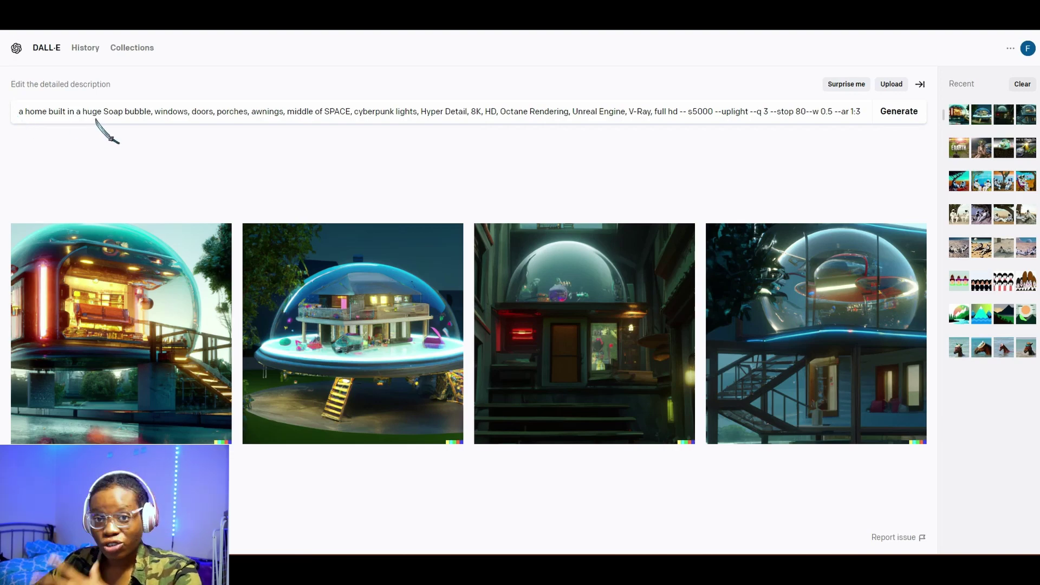
- Run the soap-bubble home prompt in DALL·E 2 and view the first of four results large
left_click(912, 116)
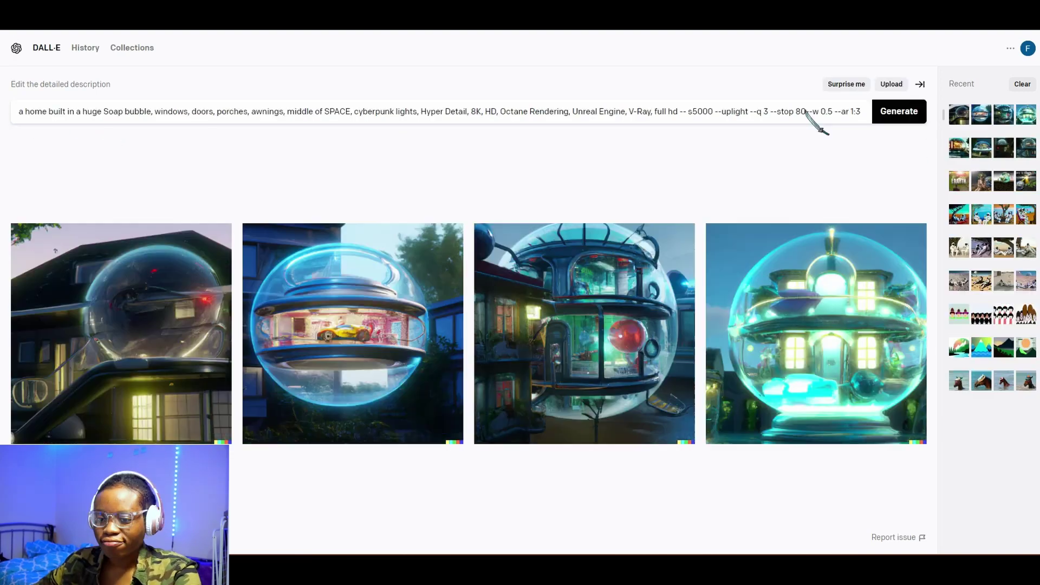
left_click(193, 320)
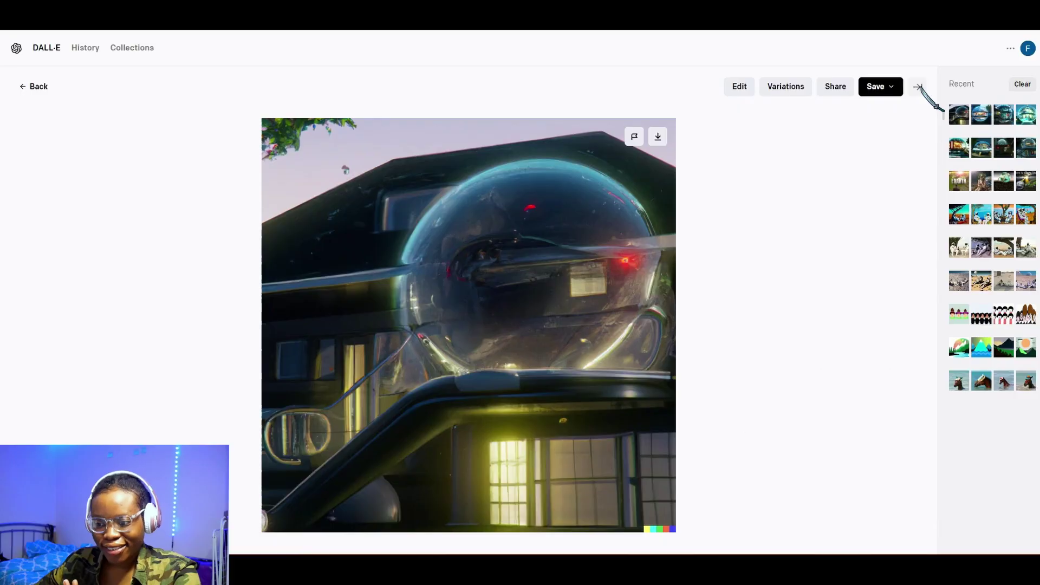
- Collapse the Recent history, view the second DALL·E result enlarged, then return to the four-image grid
left_click(921, 87)
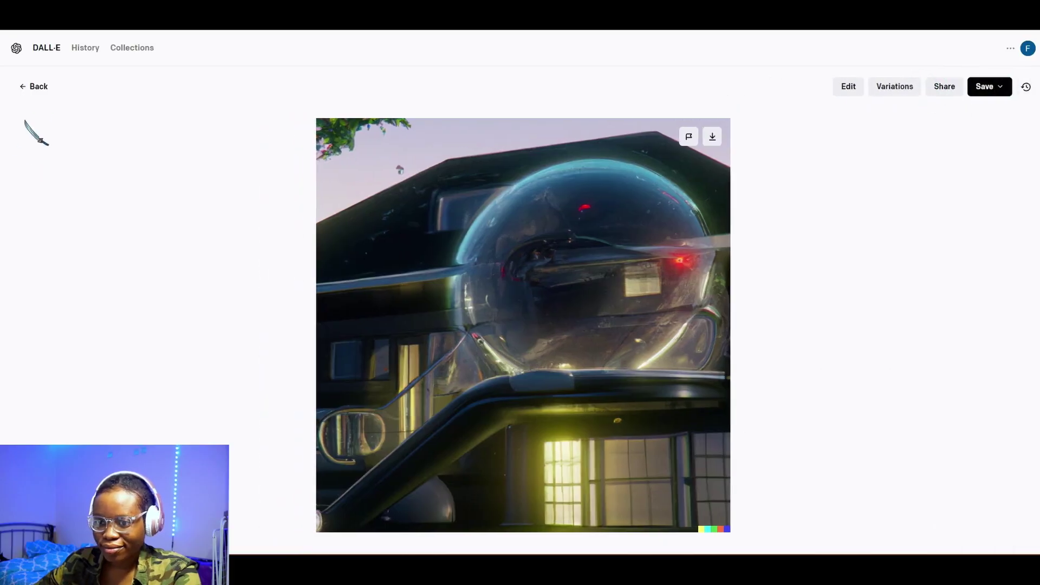
left_click(34, 87)
left_click(355, 273)
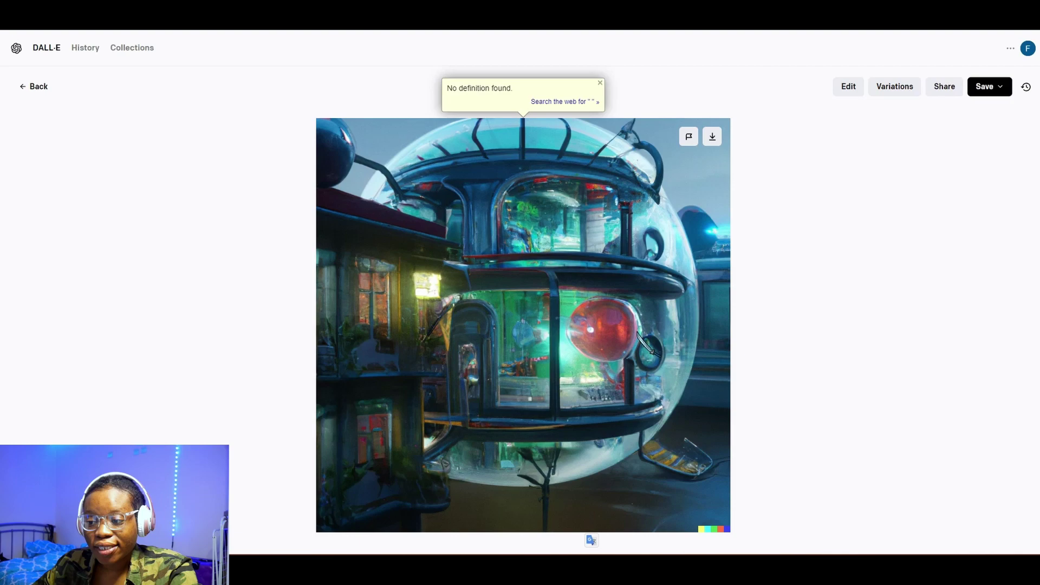
left_click(33, 86)
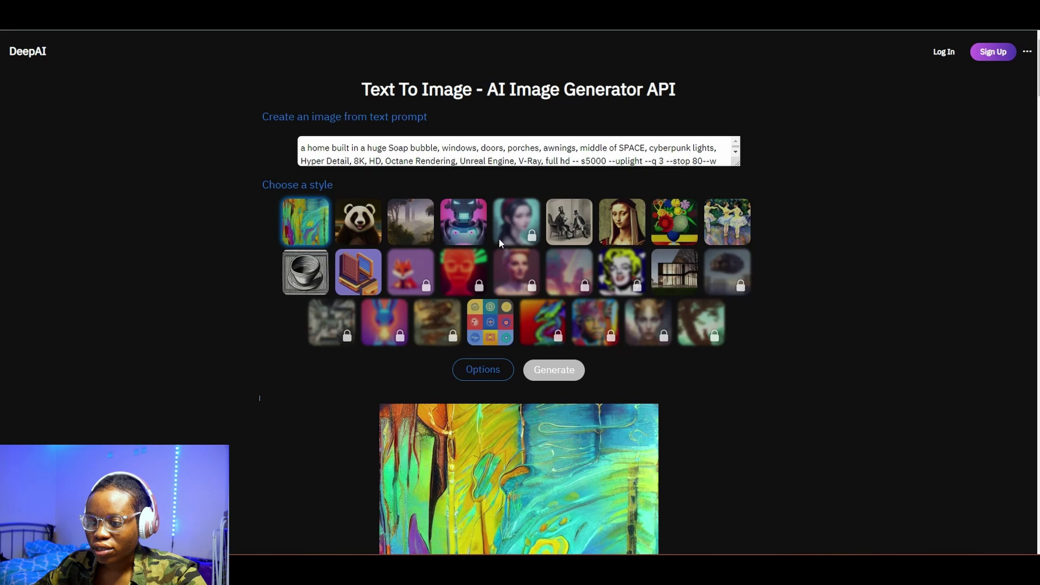
- Scroll down to DeepAI's result, a paned glass sphere on grass, from the soap-bubble prompt
scroll(369, 254, "down", 3)
scroll(576, 351, "down", 2)
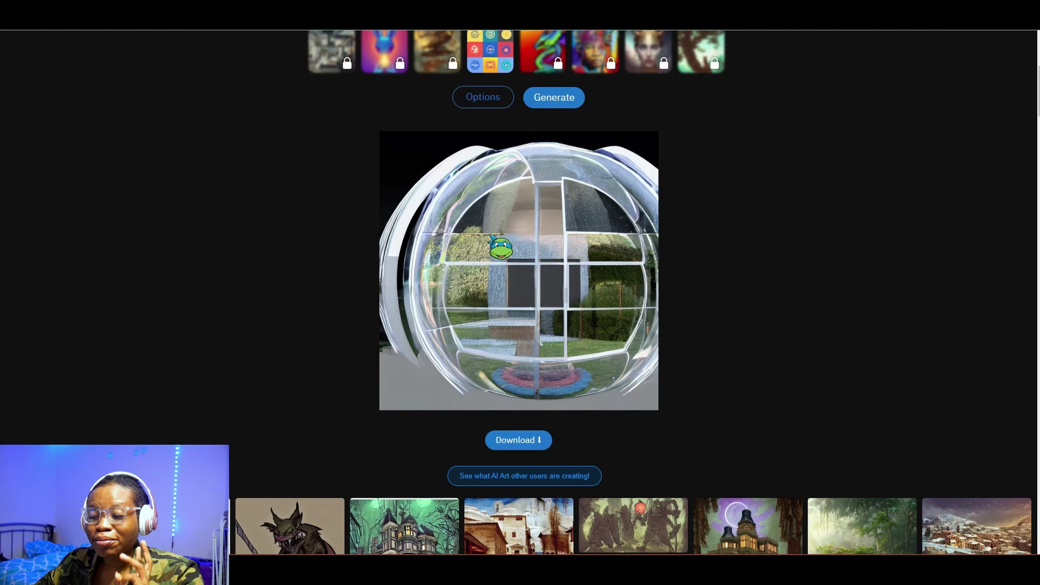
- Apply DeepAI's Cute Creature style for a grey room with arched window, sofa and shaggy rug
left_click(569, 91)
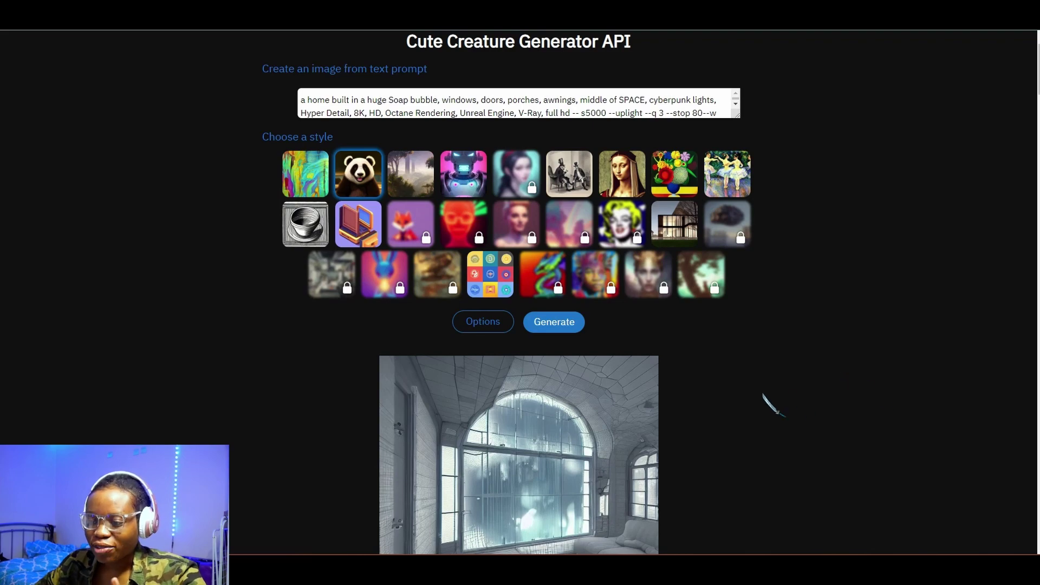
scroll(773, 403, "down", 2)
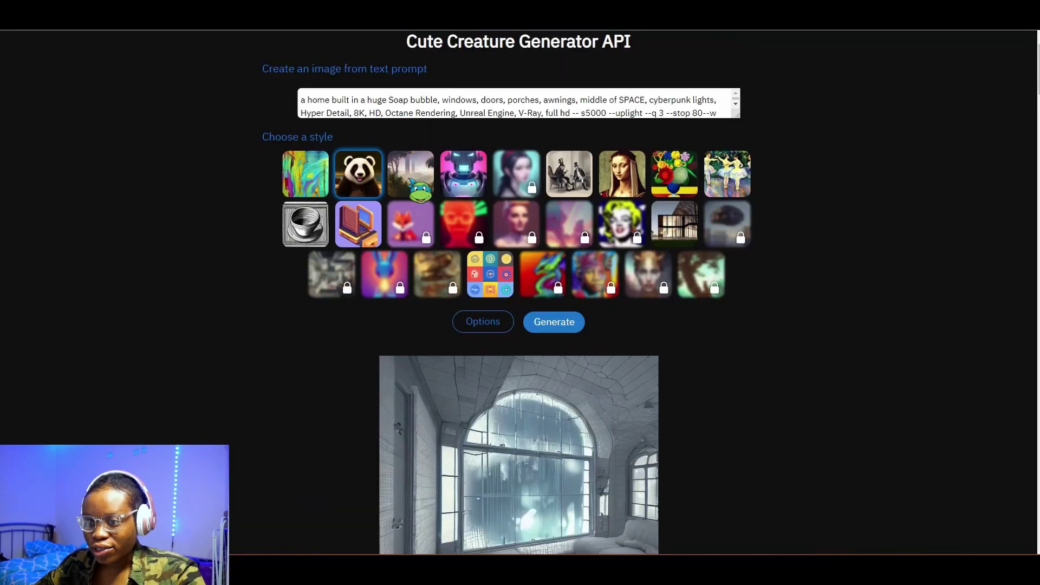
- Regenerate the prompt in DeepAI's Fantasy World style to get a glass house among trees
left_click(414, 205)
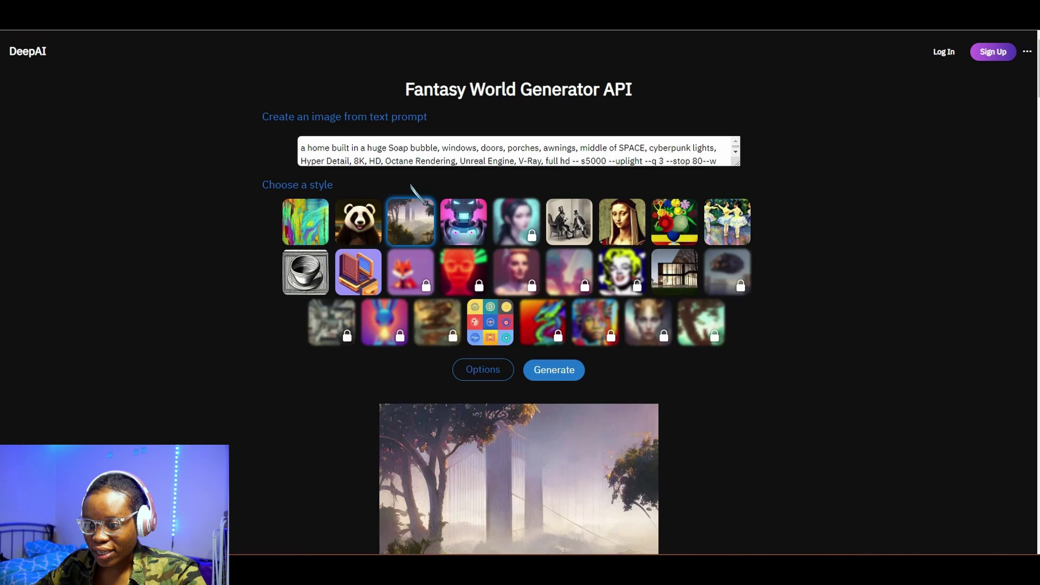
scroll(499, 424, "down", 3)
left_click(575, 201)
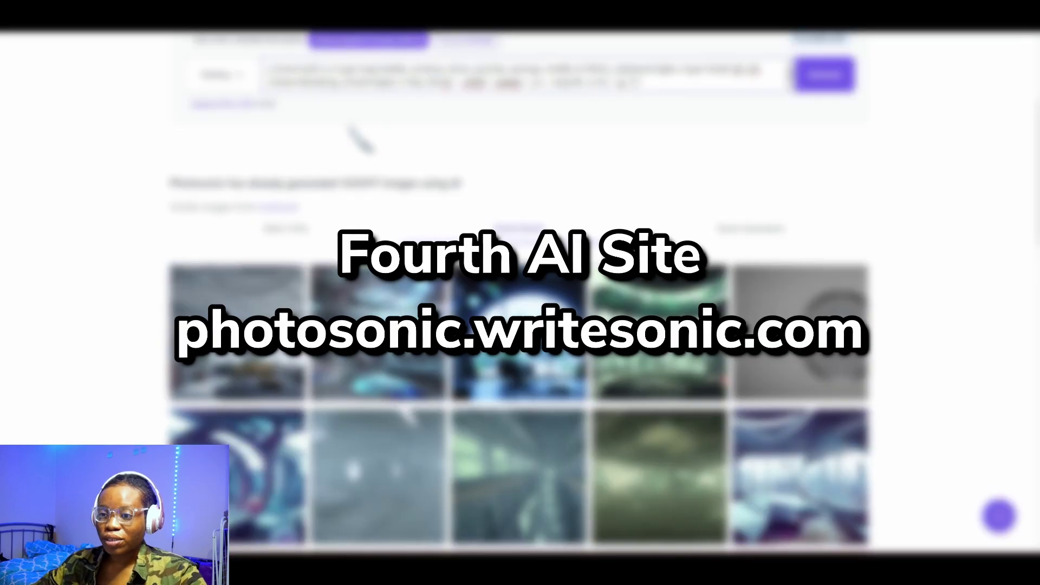
- Submit the soap-bubble home prompt in Photosonic, which brings up the Sign Up dialog
scroll(368, 144, "up", 2)
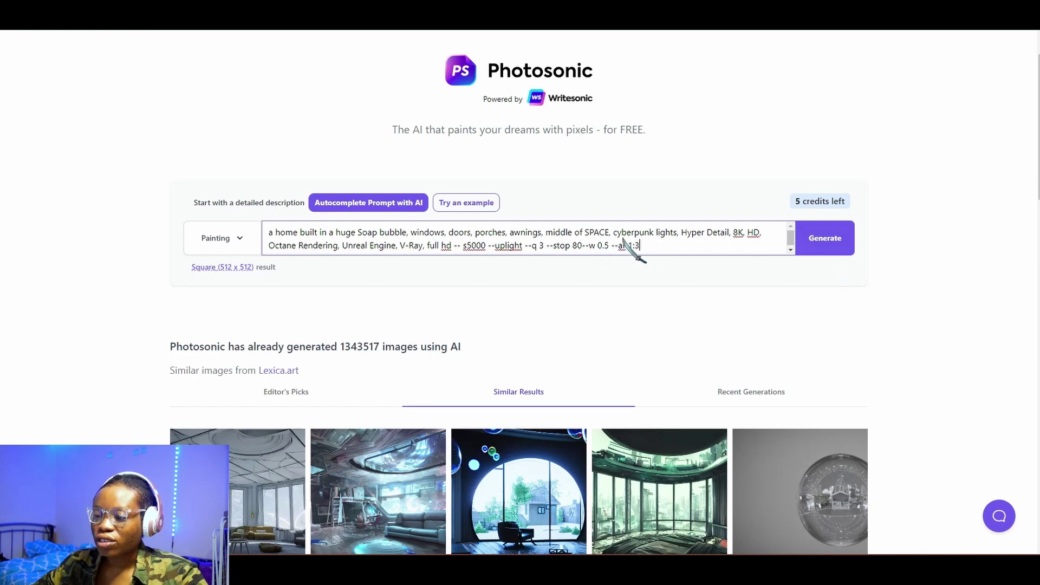
left_click(826, 242)
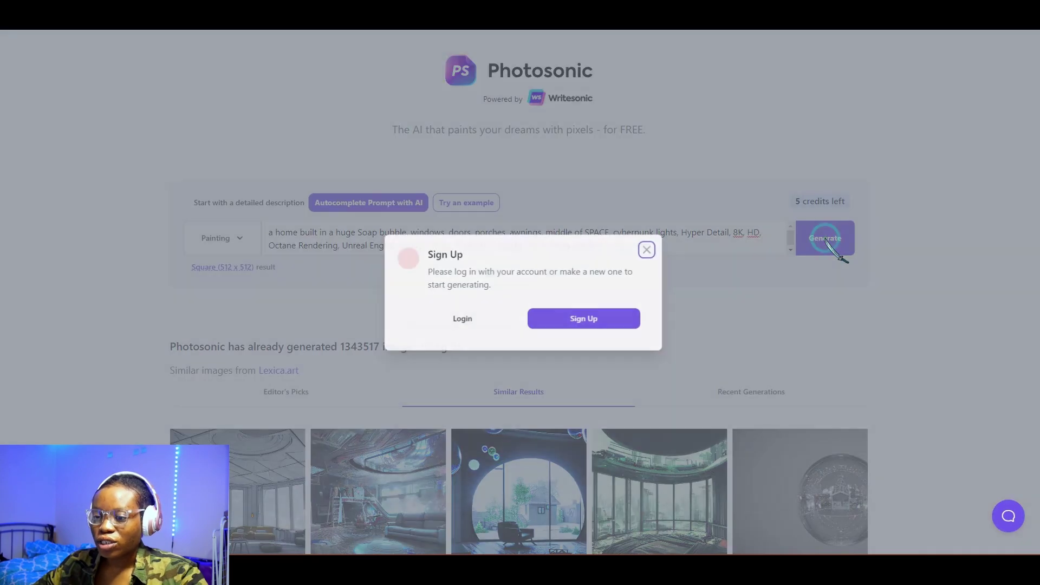
- Sign up, then generate Photosonic's faceted glass house and sunlit glass-walled room images
left_click(567, 319)
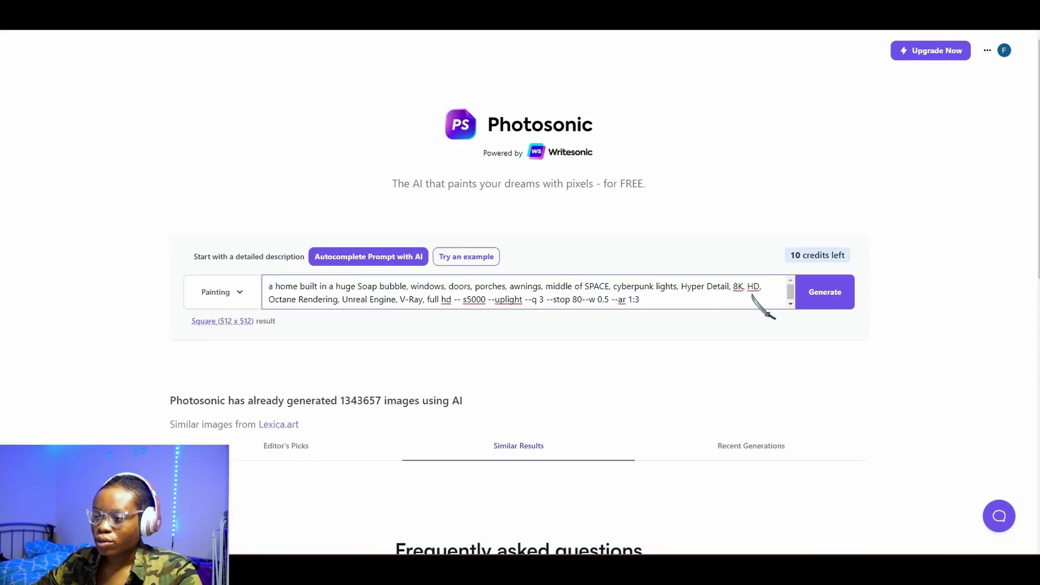
left_click(839, 297)
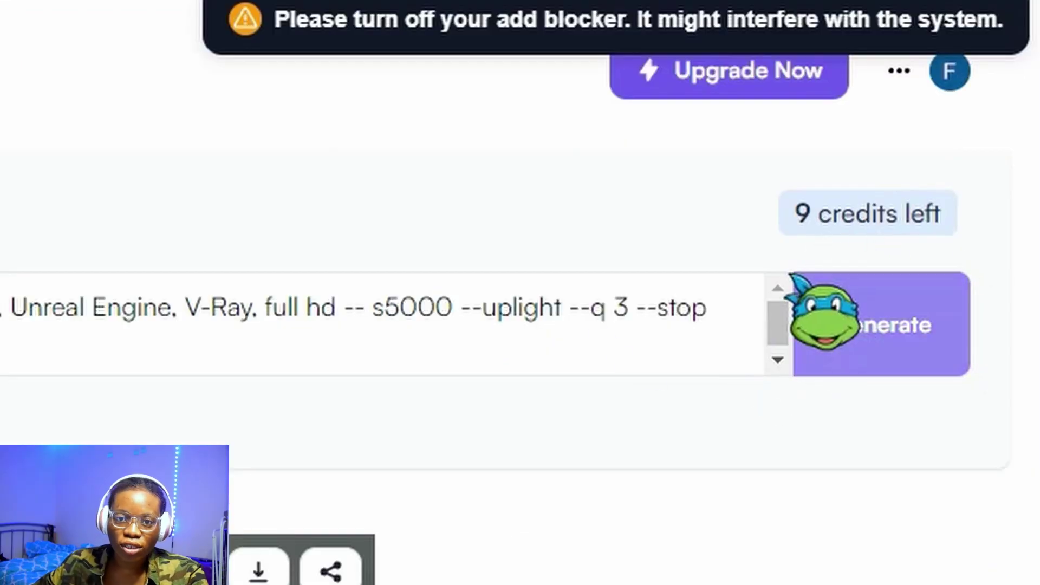
scroll(820, 311, "down", 5)
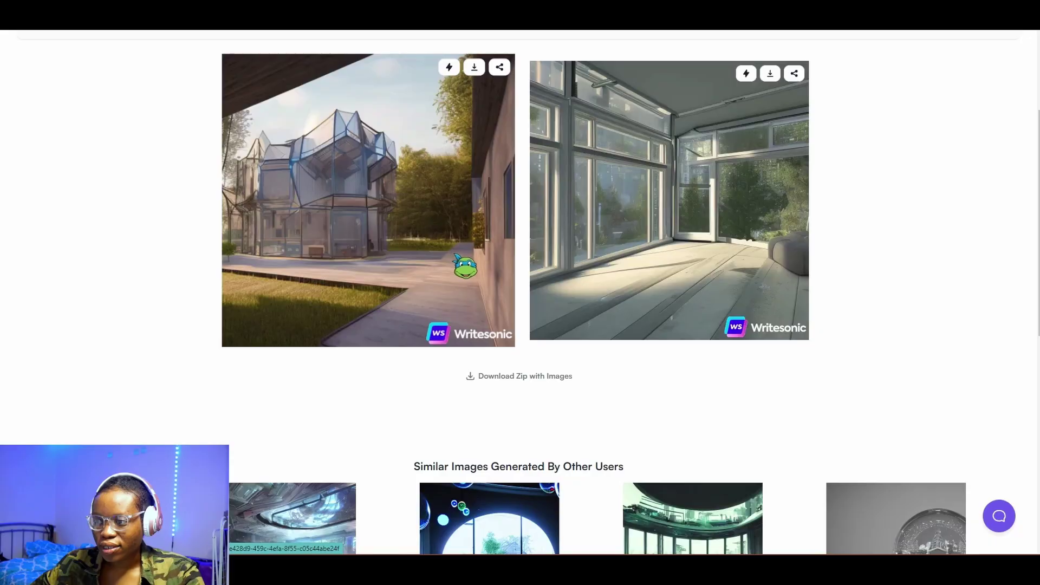
scroll(466, 260, "up", 3)
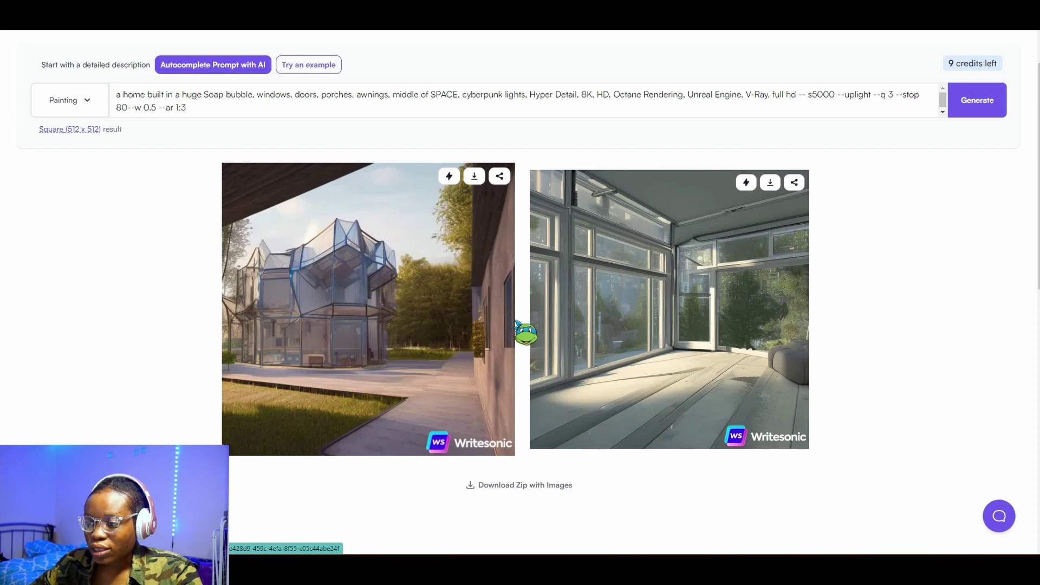
- Open one of Photosonic's bubble-home images on its own detail page for a closer look
left_click(383, 287)
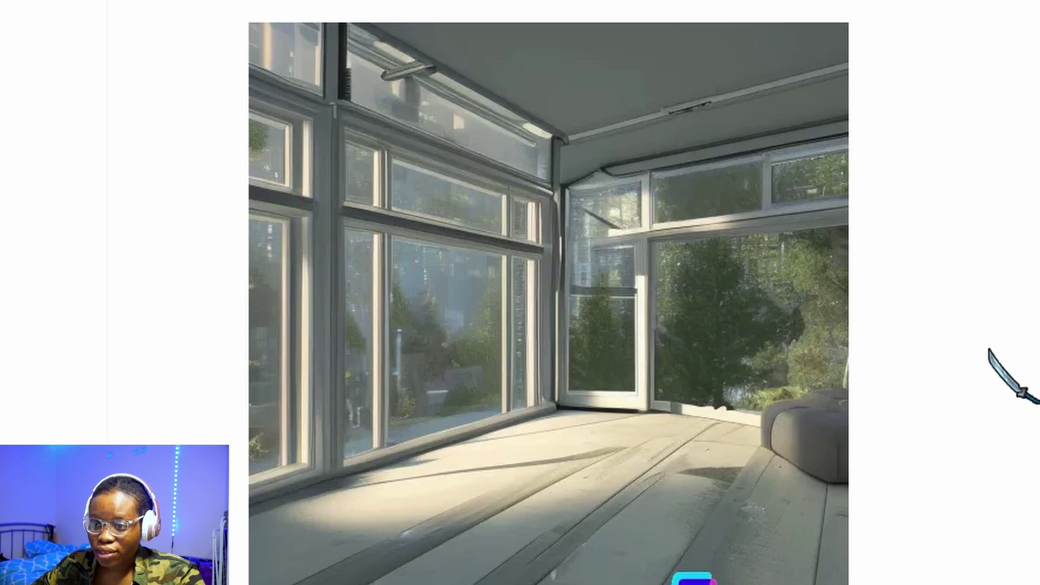
left_click(670, 332)
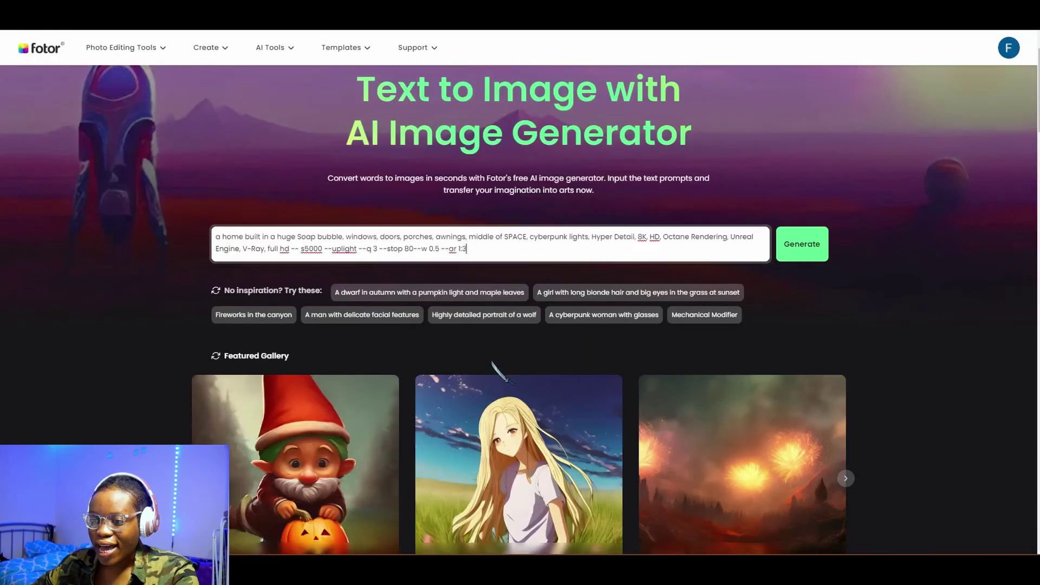
- Generate two standard-mode Fotor Text to Image pictures from the soap-bubble home prompt
scroll(483, 317, "down", 4)
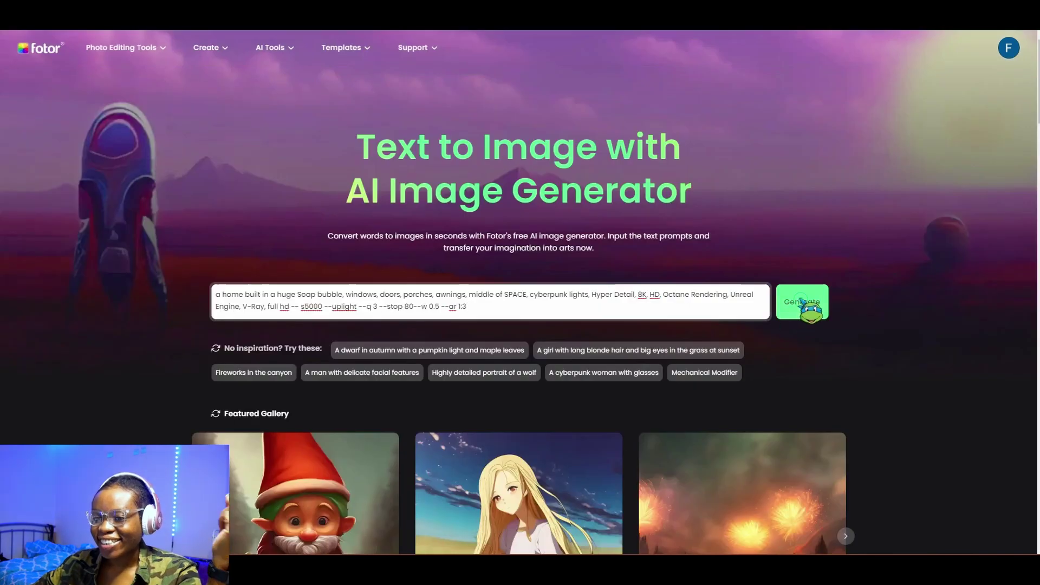
left_click(800, 302)
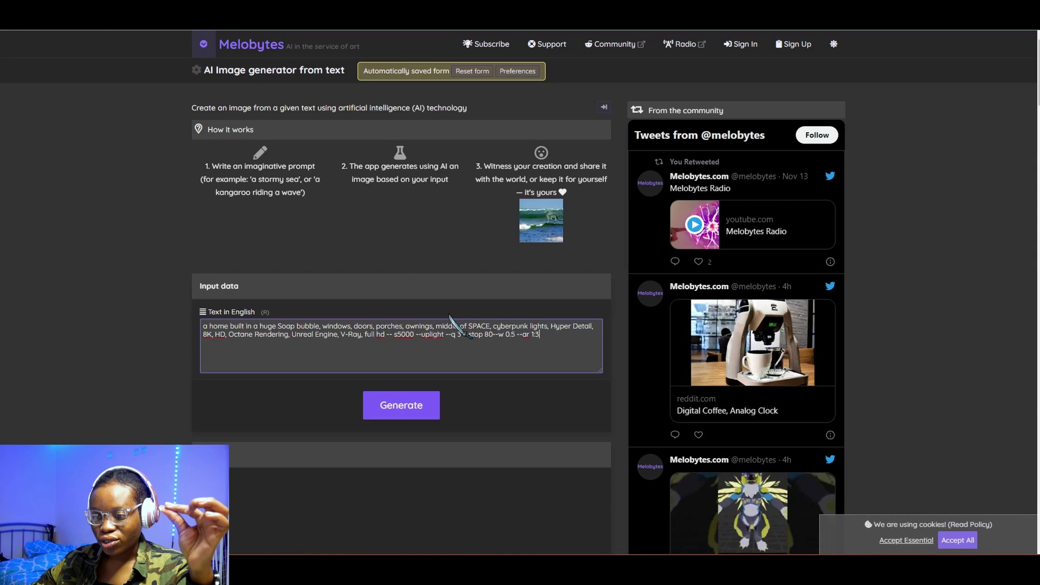
- Scroll down the Melobytes form, showing the full soap-bubble home prompt and the empty Results section
scroll(453, 414, "down", 1)
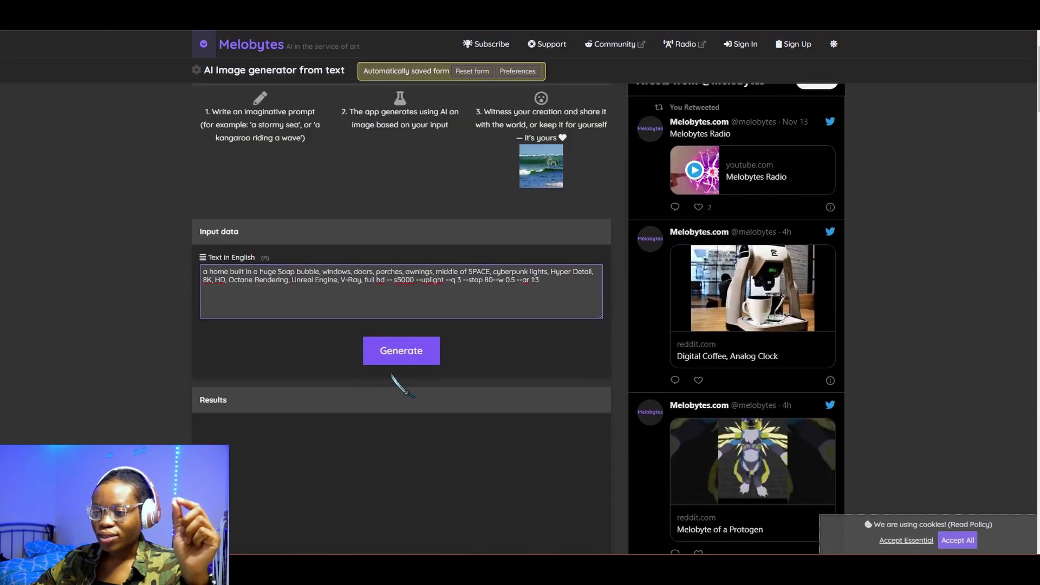
- Generate the Melobytes image: a two-storey house glowing with pink neon light
left_click(400, 347)
scroll(406, 349, "down", 4)
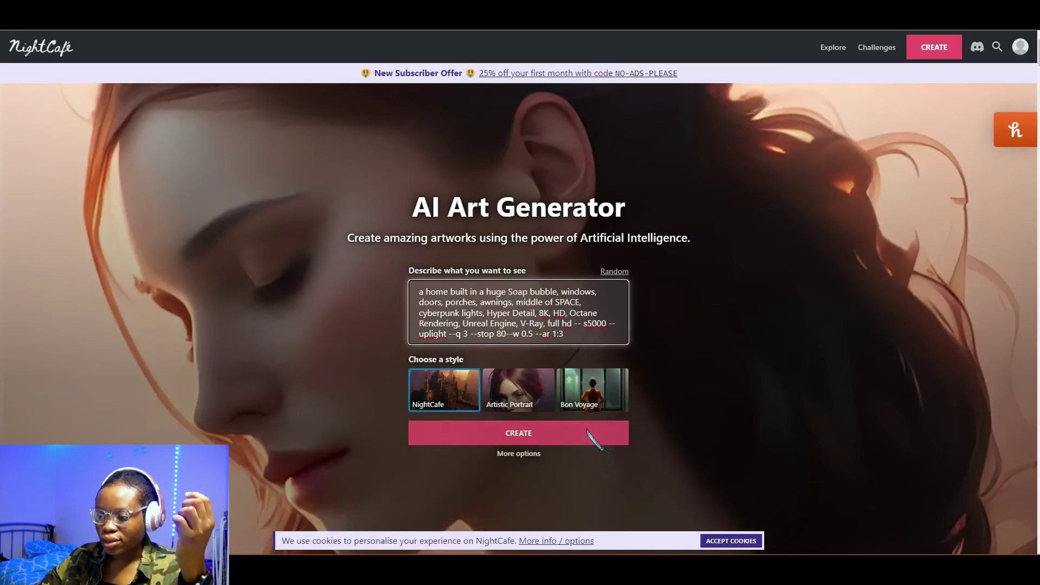
- Create a NightCafe-style artwork from the soap-bubble home prompt
left_click(566, 432)
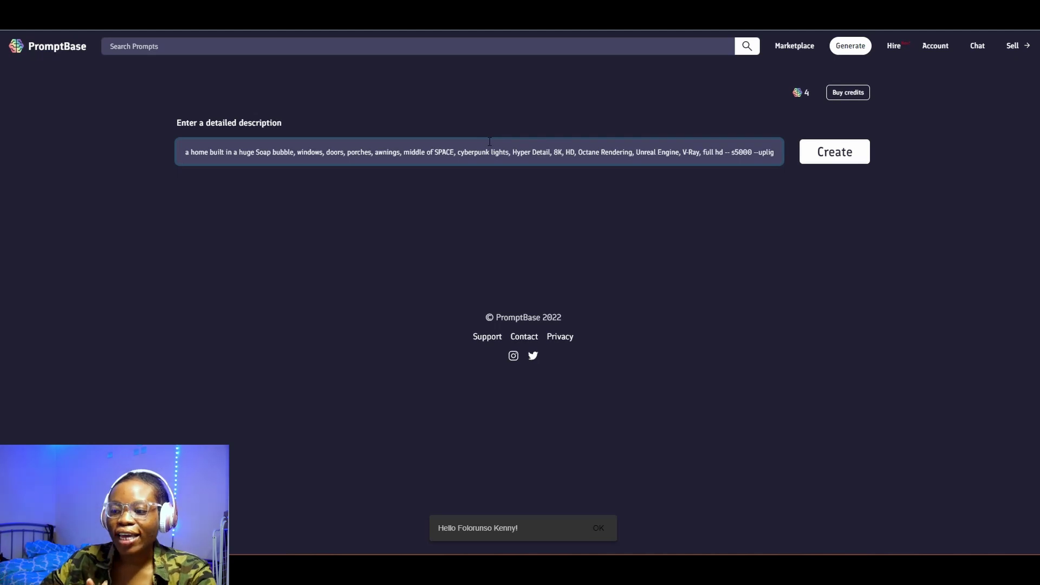
- Create the PromptBase image: a curved glass room with floating bubbles outside
left_click(848, 153)
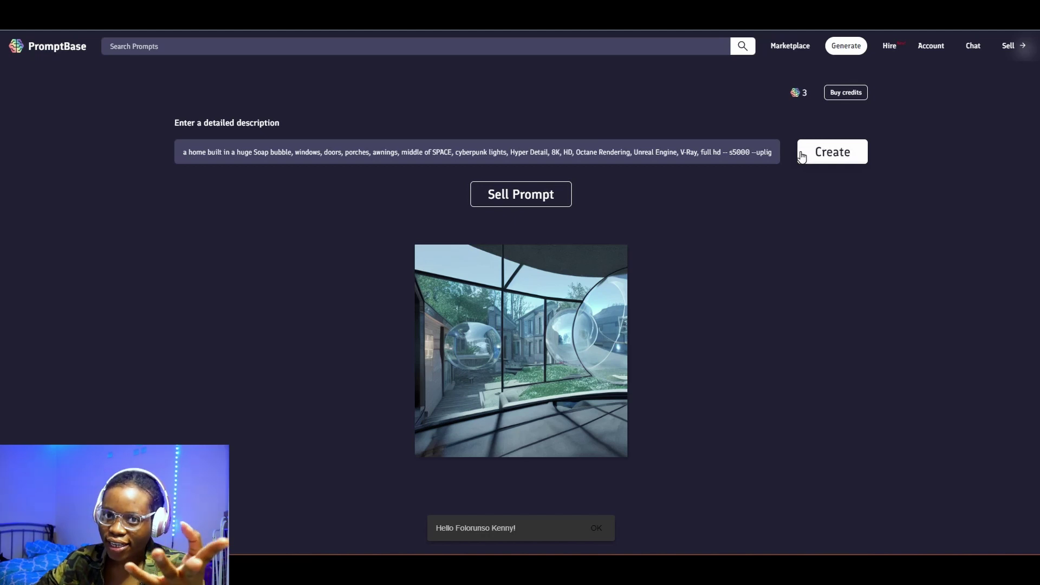
mouse_move(579, 383)
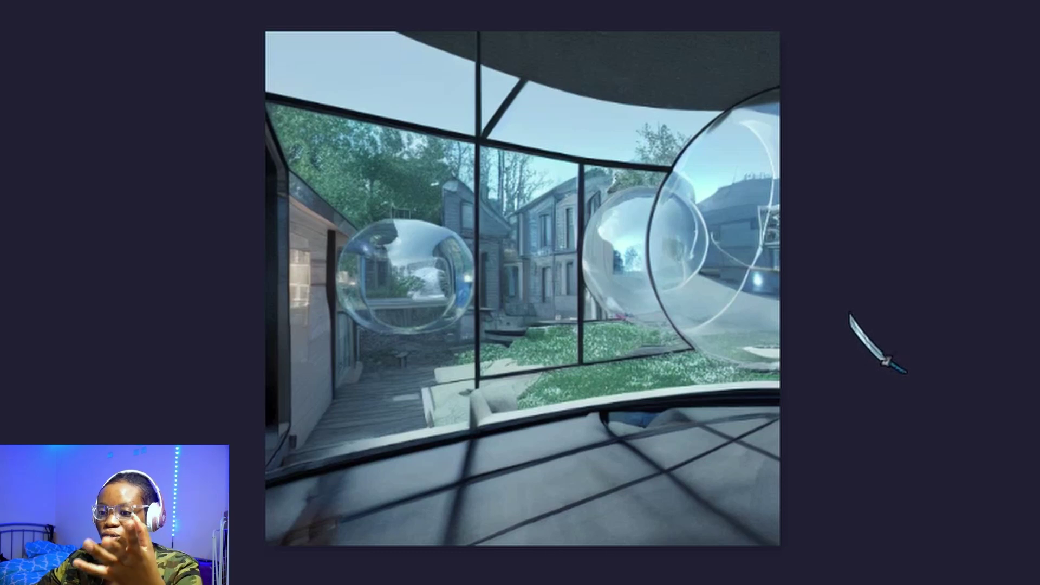
mouse_move(504, 349)
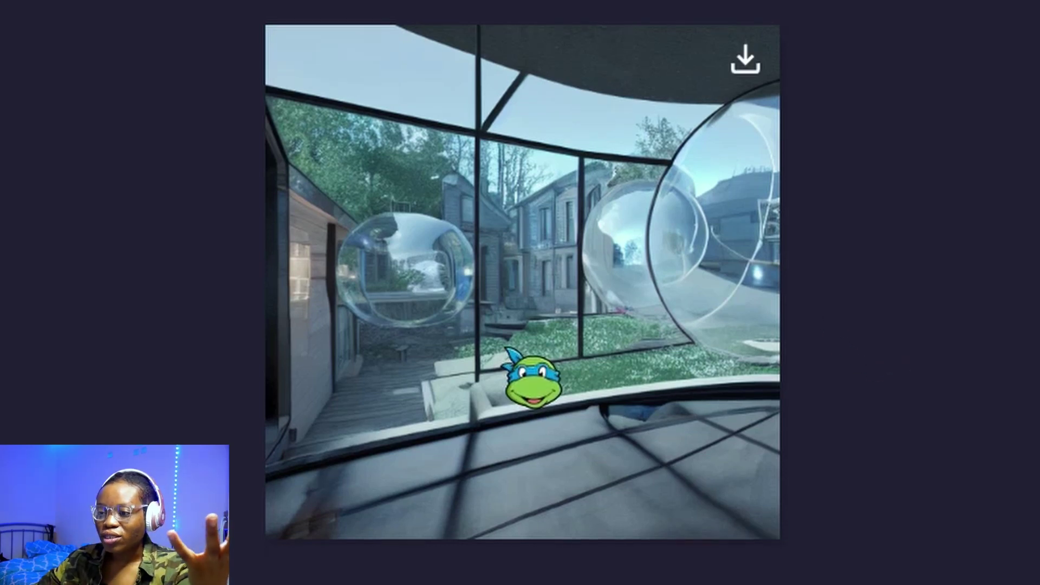